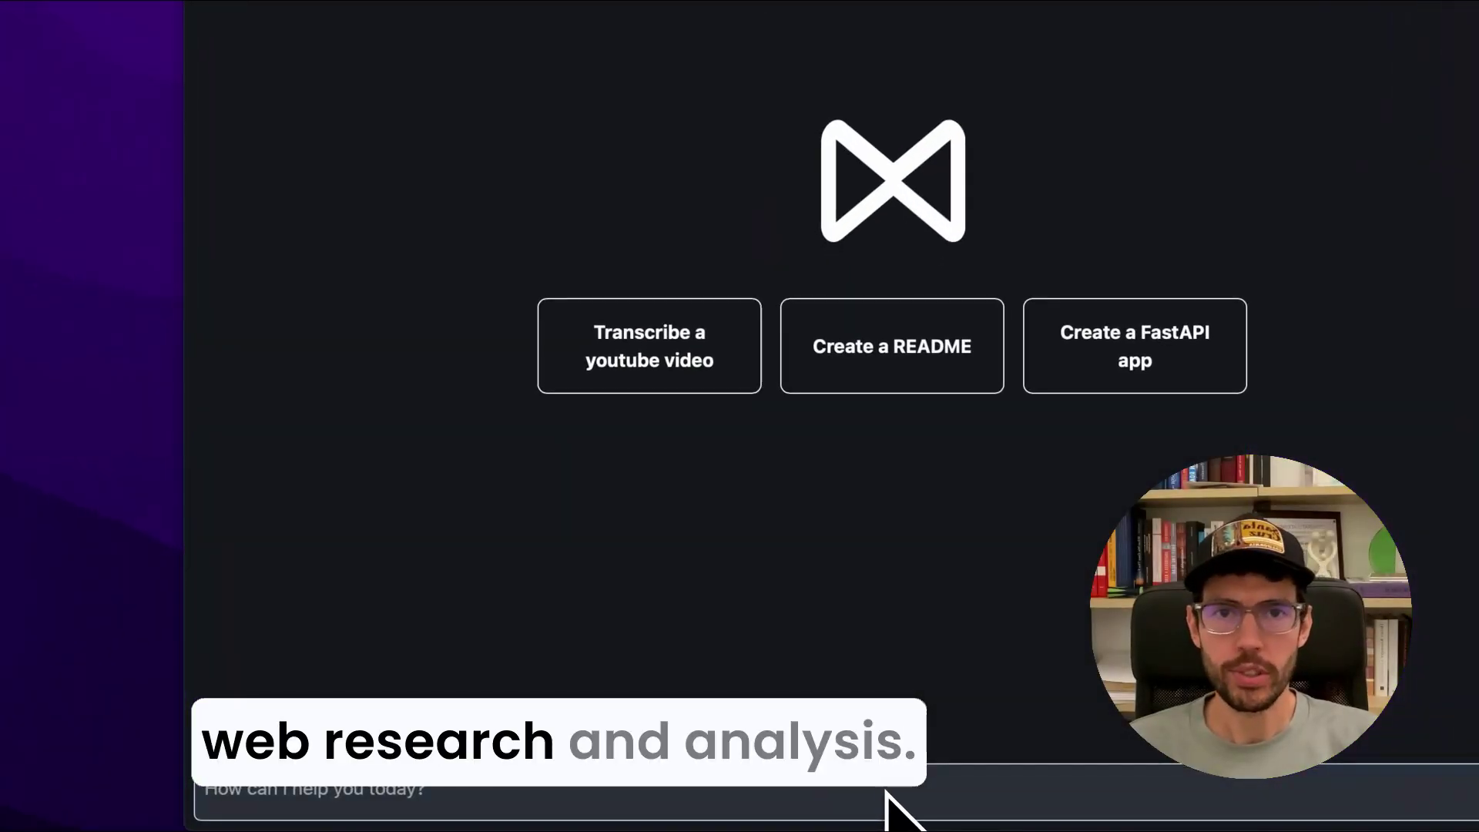
- Paste the new space economy research prompt into the chat and send it
{"action": "key", "text": "ctrl+v"}
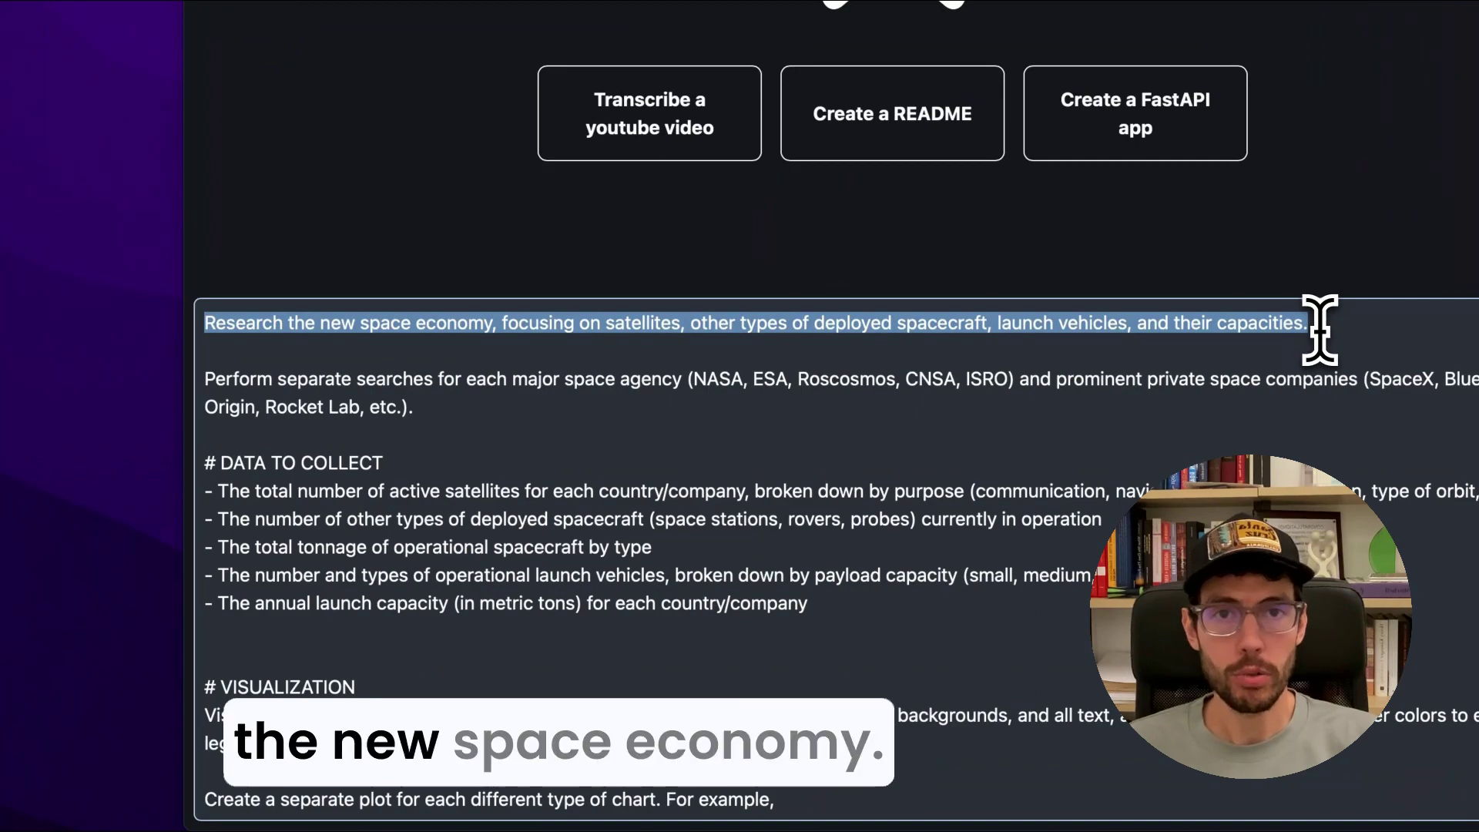
{"action": "key", "text": "Return"}
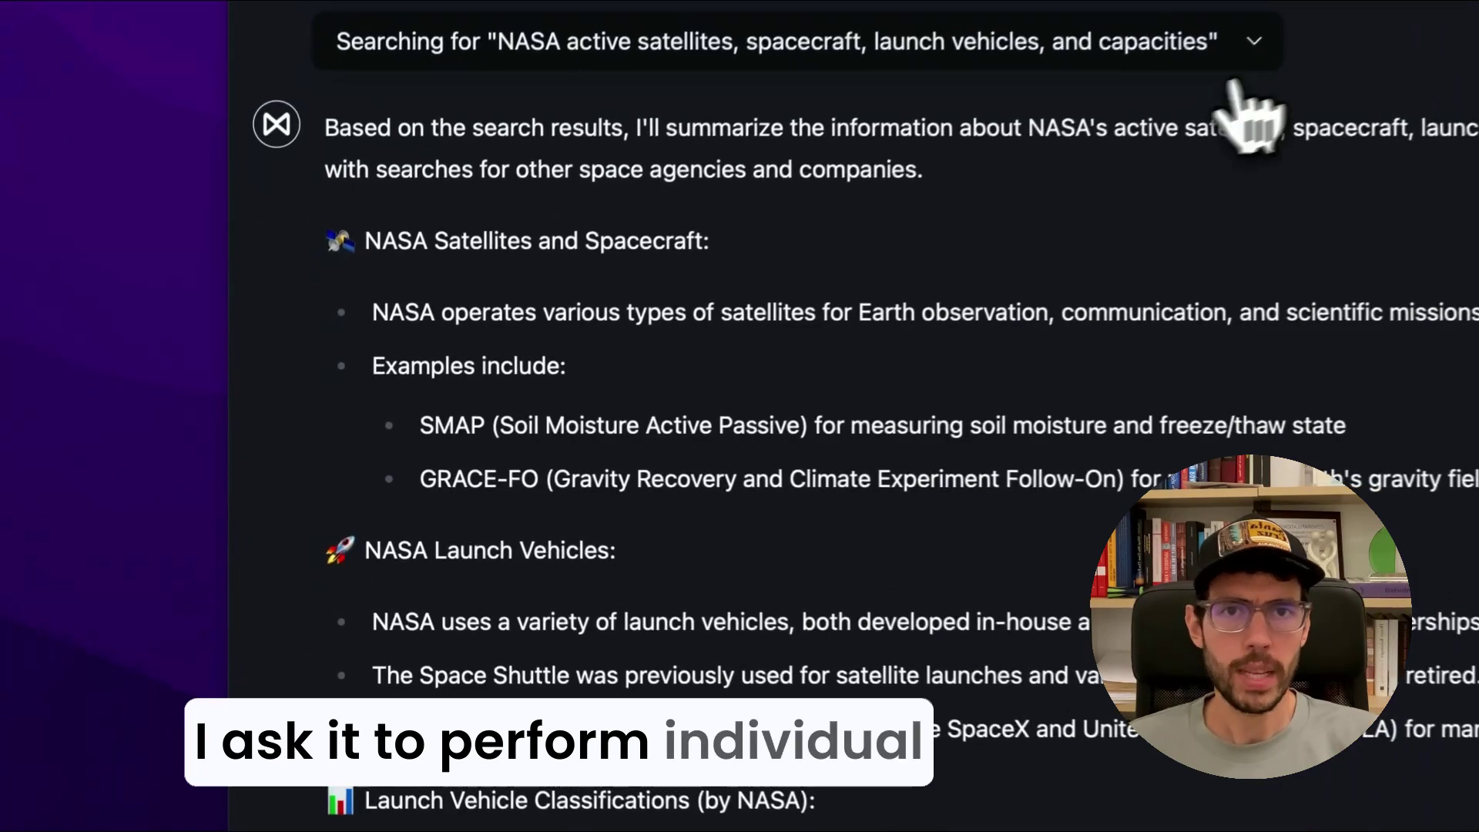
- Expand and collapse the NASA and ESA web search result lists
{"action": "left_click", "coordinate": [1271, 32]}
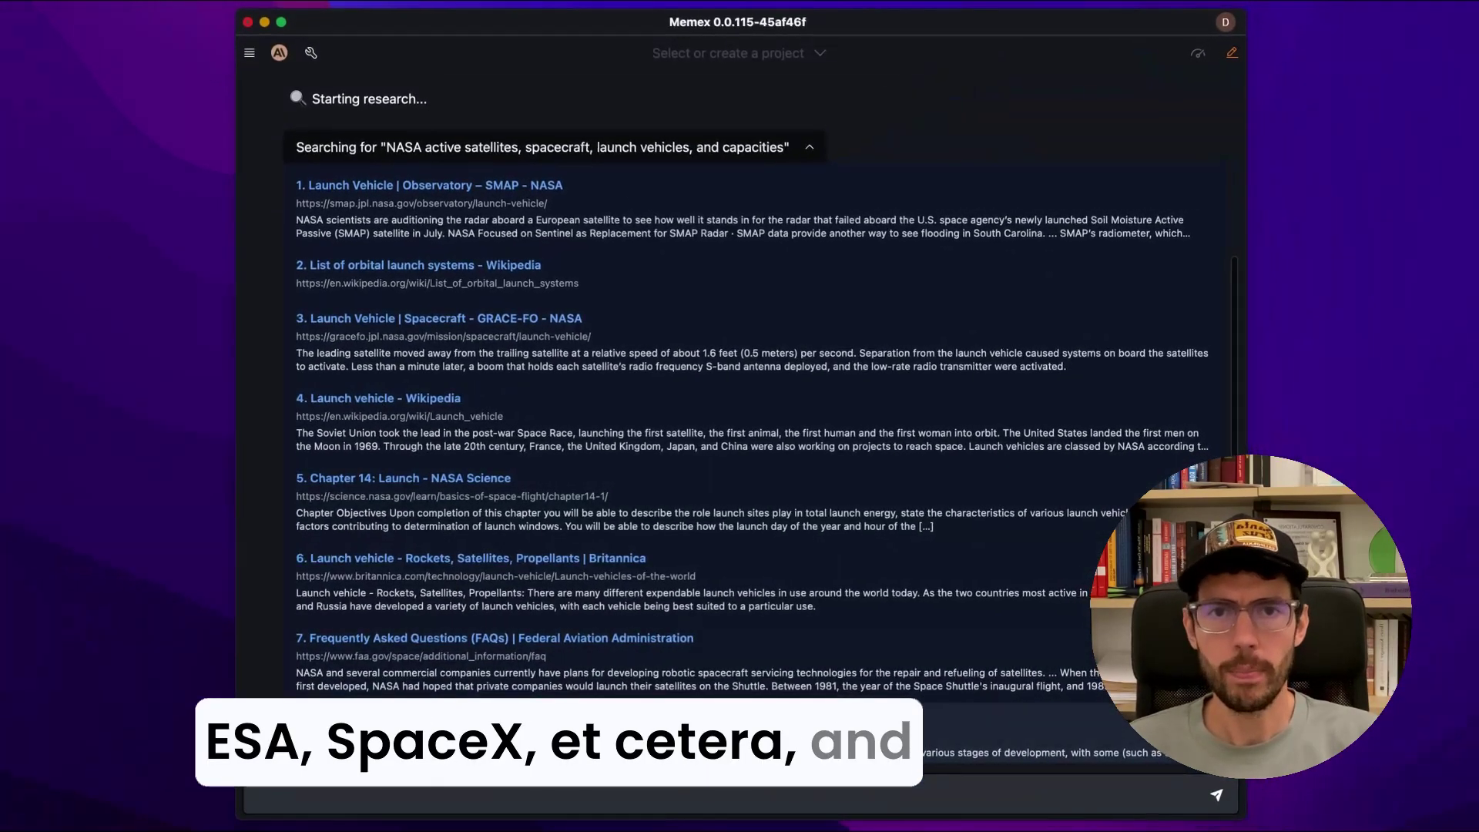
{"action": "left_click", "coordinate": [815, 145]}
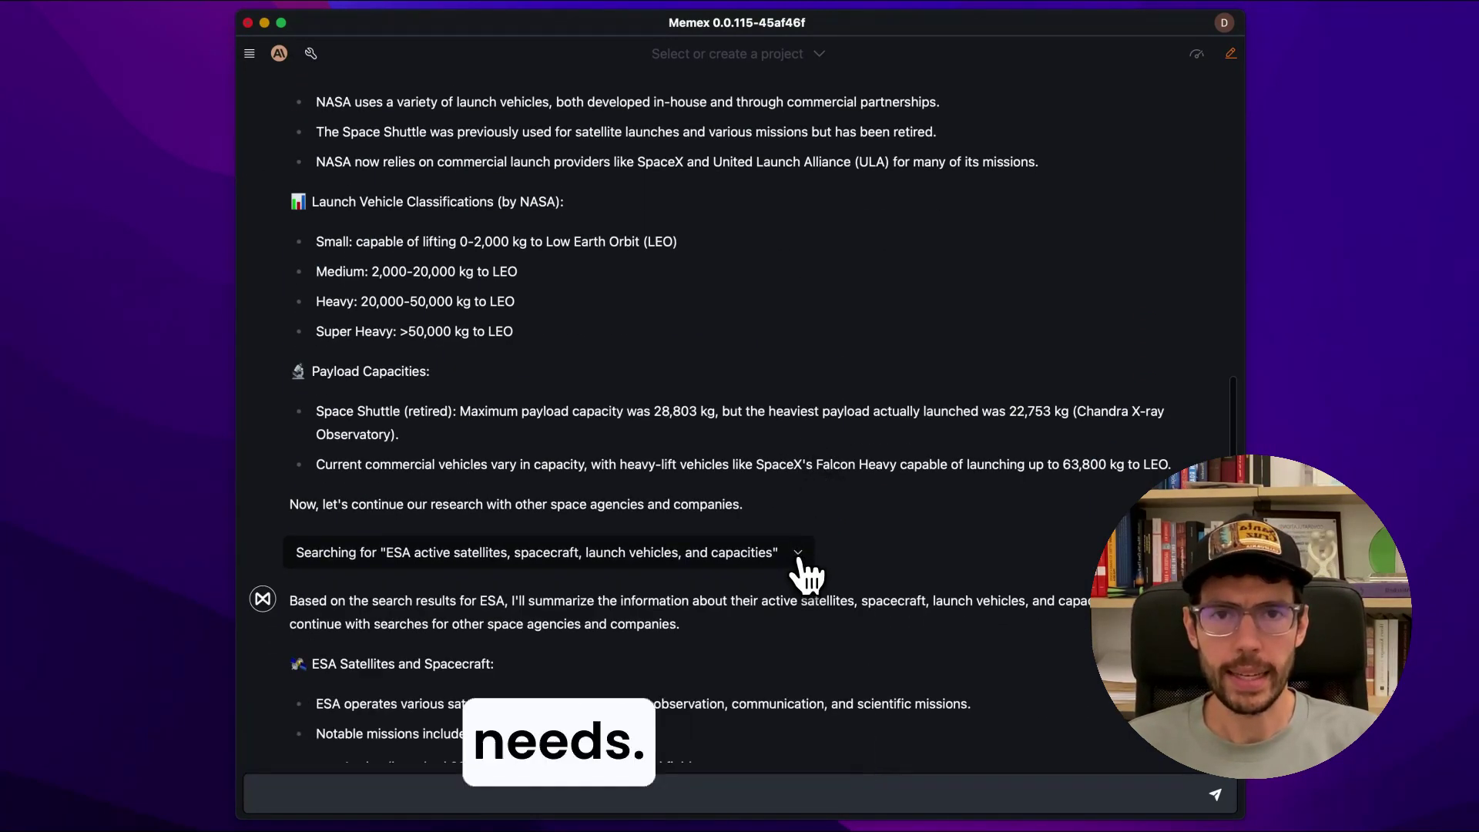
{"action": "left_click", "coordinate": [800, 556]}
{"action": "scroll", "coordinate": [725, 583], "scroll_direction": "down", "scroll_amount": 5}
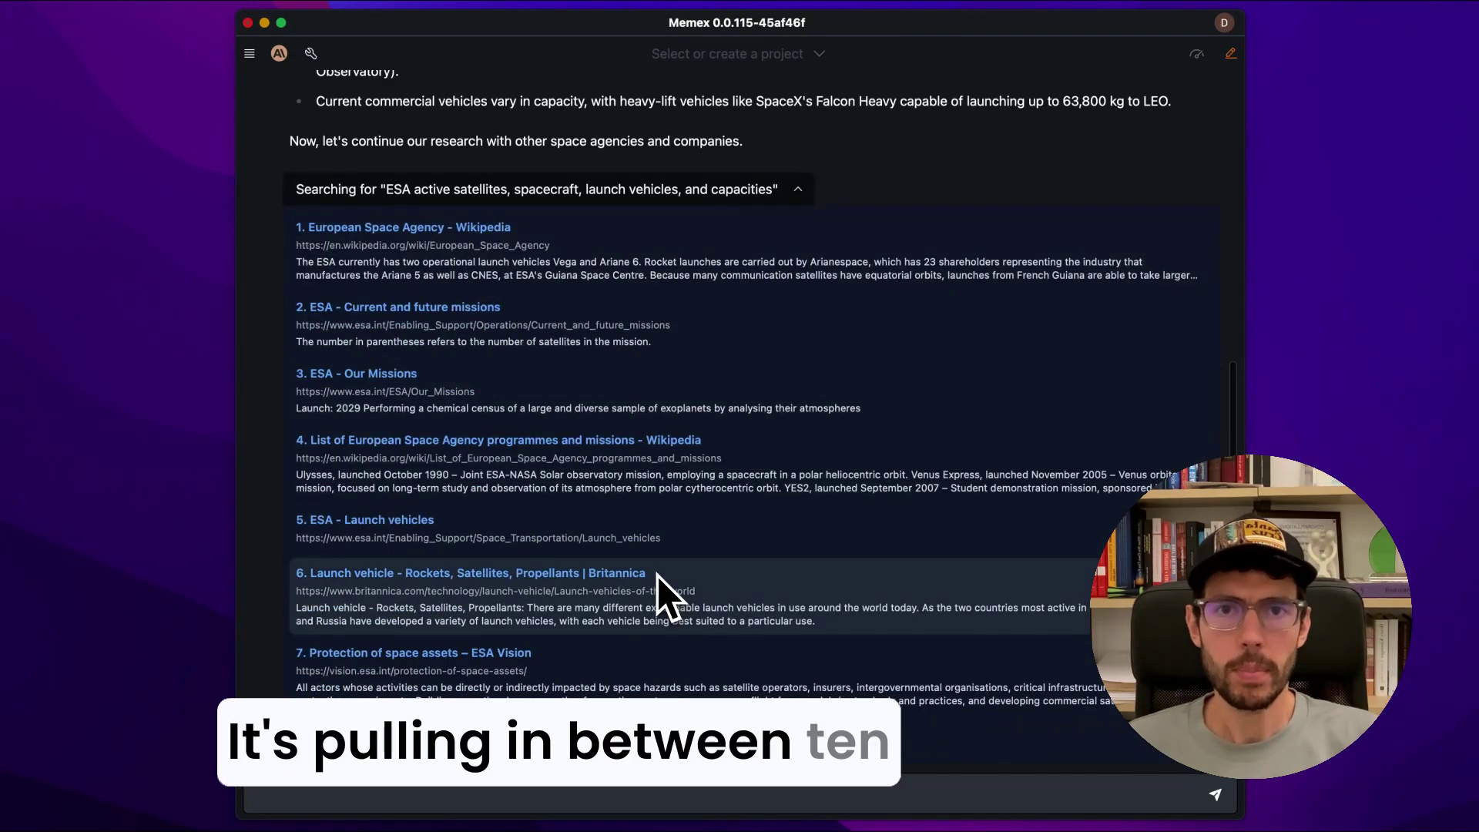
{"action": "left_click", "coordinate": [796, 192]}
{"action": "scroll", "coordinate": [818, 260], "scroll_direction": "down", "scroll_amount": 2}
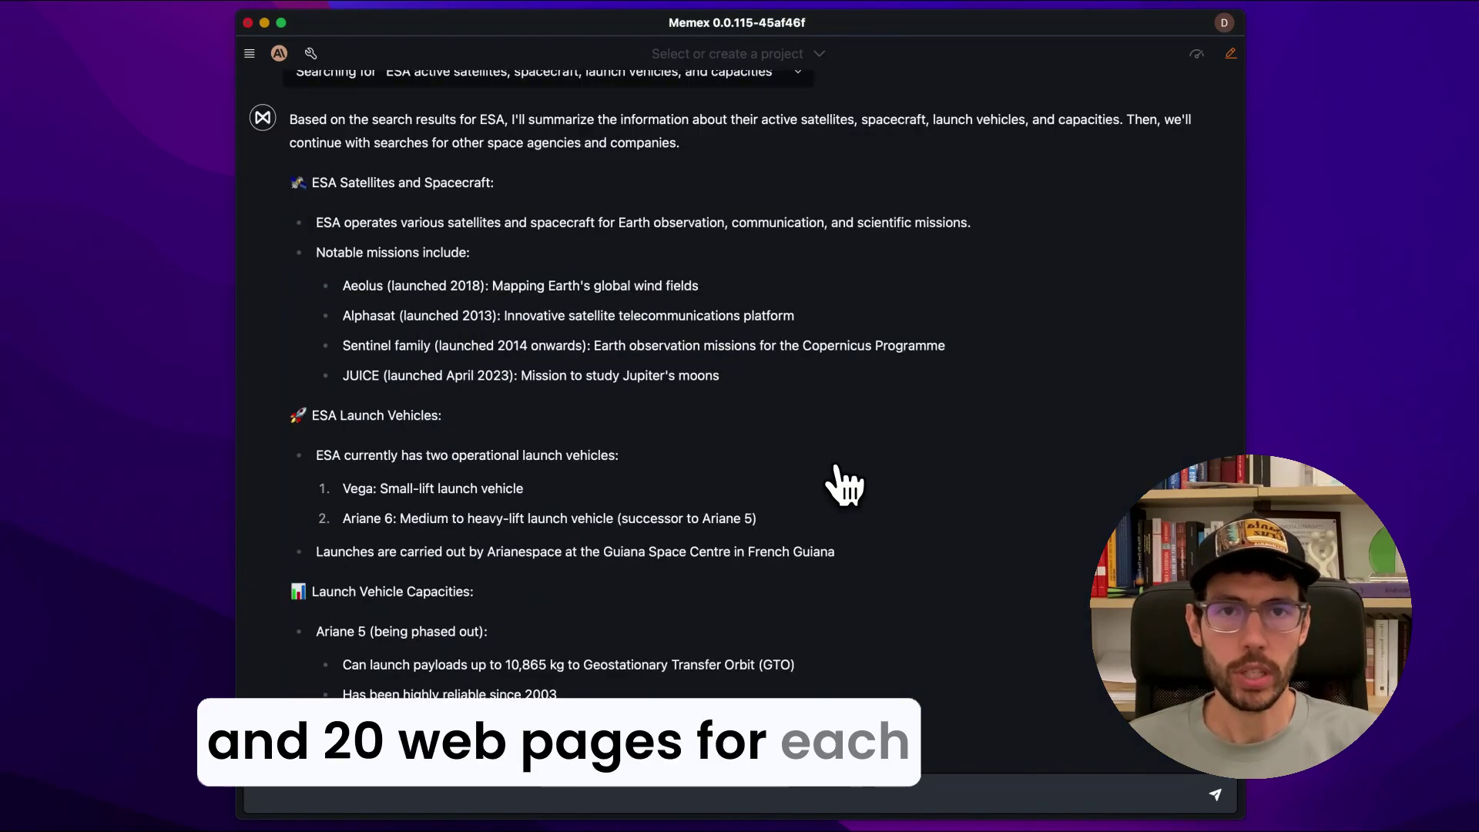
{"action": "scroll", "coordinate": [843, 479], "scroll_direction": "down", "scroll_amount": 5}
{"action": "scroll", "coordinate": [886, 539], "scroll_direction": "down", "scroll_amount": 4}
{"action": "scroll", "coordinate": [955, 634], "scroll_direction": "down", "scroll_amount": 4}
{"action": "scroll", "coordinate": [1100, 686], "scroll_direction": "down", "scroll_amount": 3}
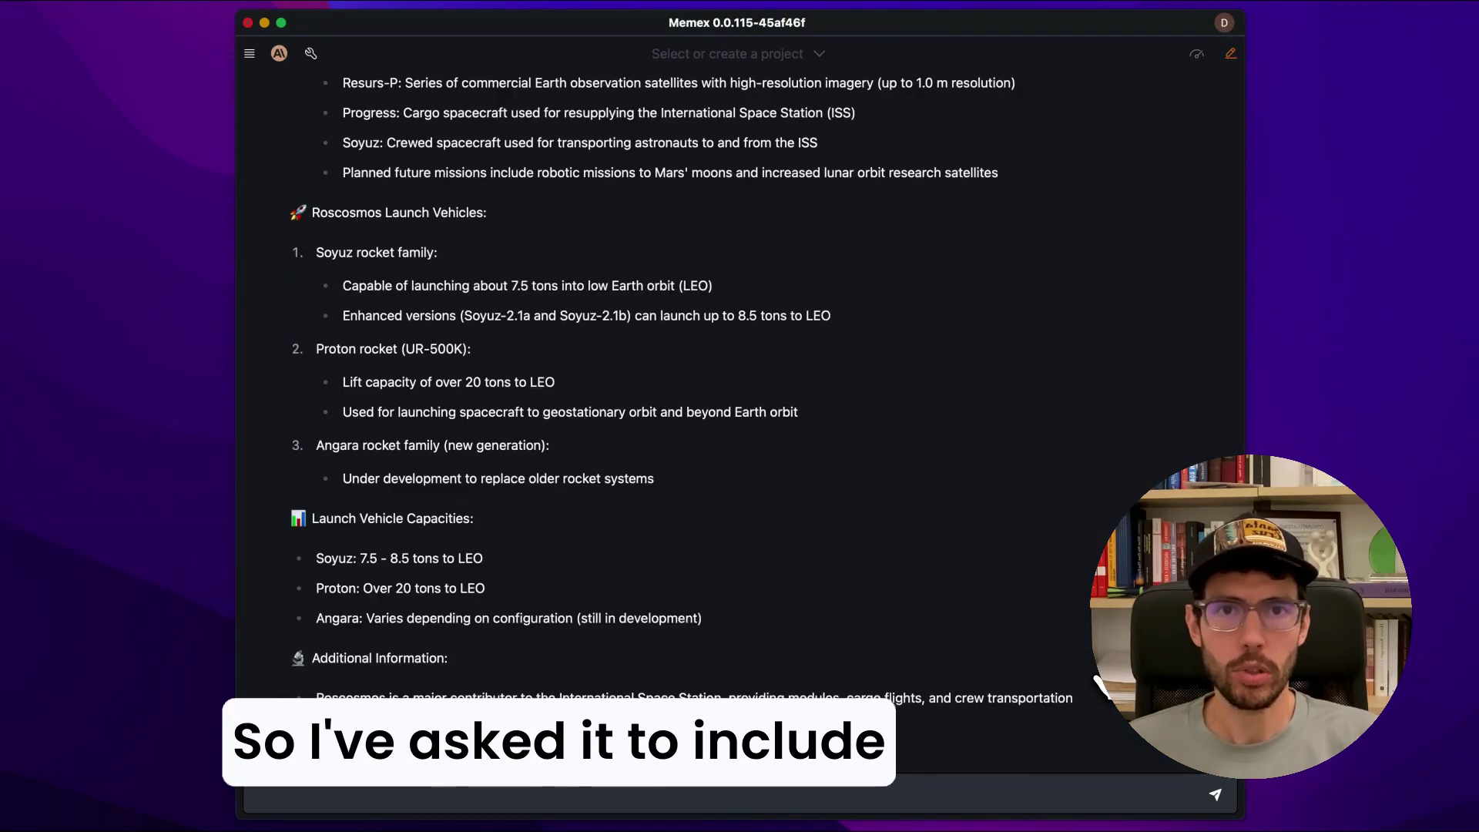
{"action": "scroll", "coordinate": [1101, 687], "scroll_direction": "down", "scroll_amount": 4}
{"action": "scroll", "coordinate": [1100, 687], "scroll_direction": "down", "scroll_amount": 1}
{"action": "scroll", "coordinate": [1100, 687], "scroll_direction": "down", "scroll_amount": 2}
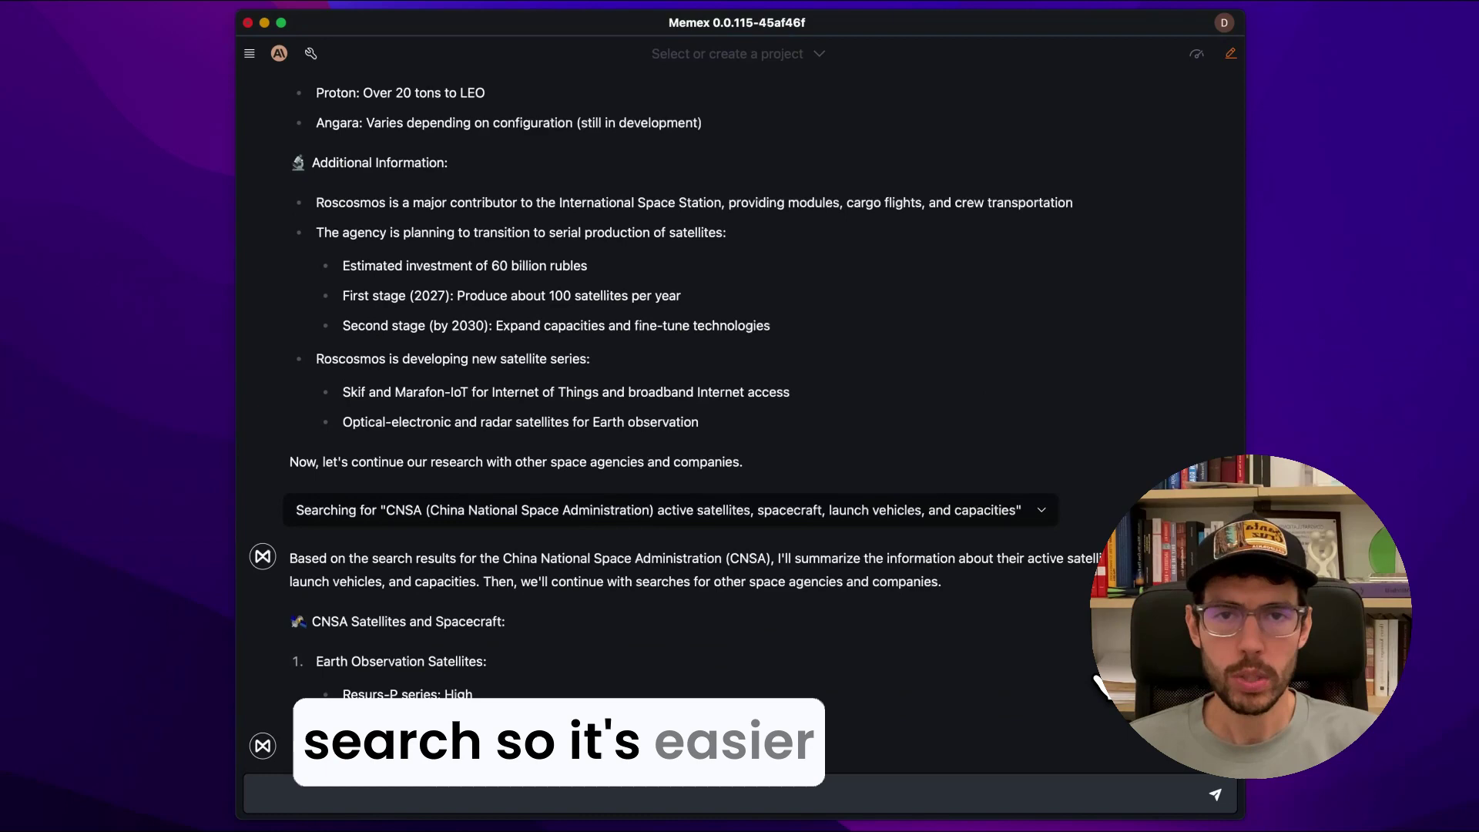
{"action": "scroll", "coordinate": [1100, 686], "scroll_direction": "down", "scroll_amount": 5}
{"action": "scroll", "coordinate": [1101, 687], "scroll_direction": "down", "scroll_amount": 7}
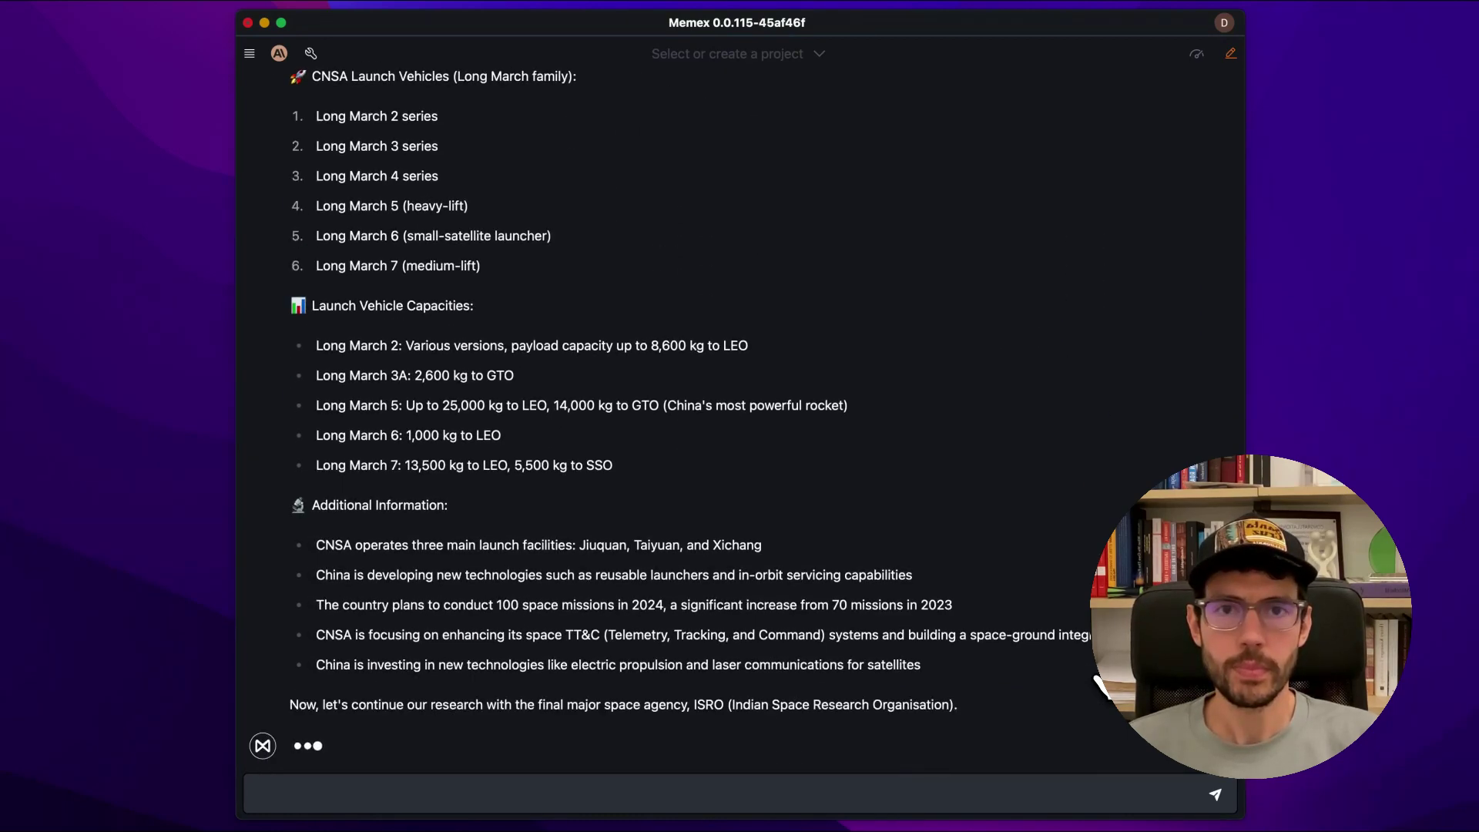
- Expand and collapse the ISRO web search result list
{"action": "left_click", "coordinate": [1054, 731]}
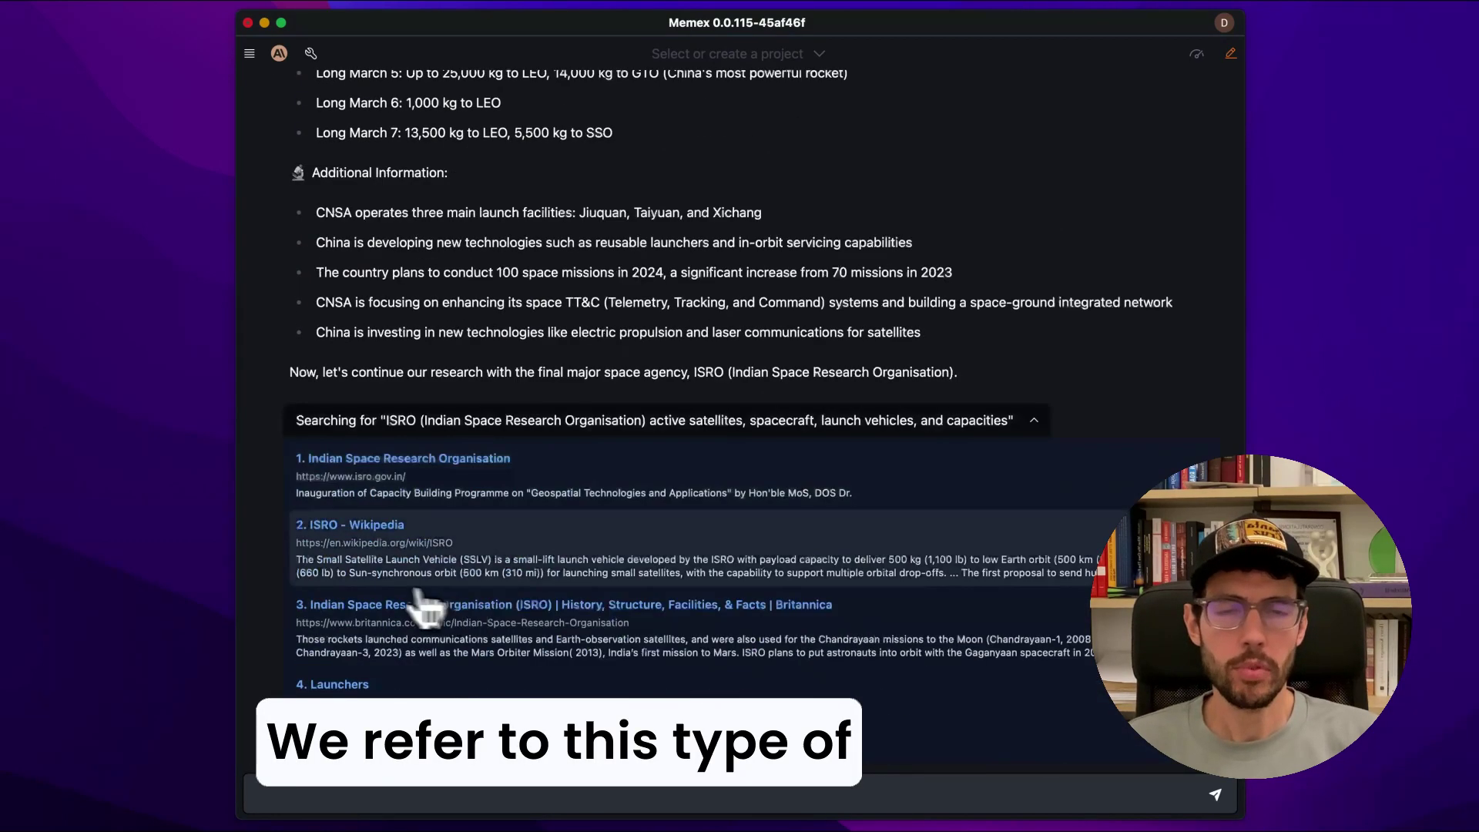
{"action": "scroll", "coordinate": [428, 611], "scroll_direction": "down", "scroll_amount": 2}
{"action": "left_click", "coordinate": [1029, 202]}
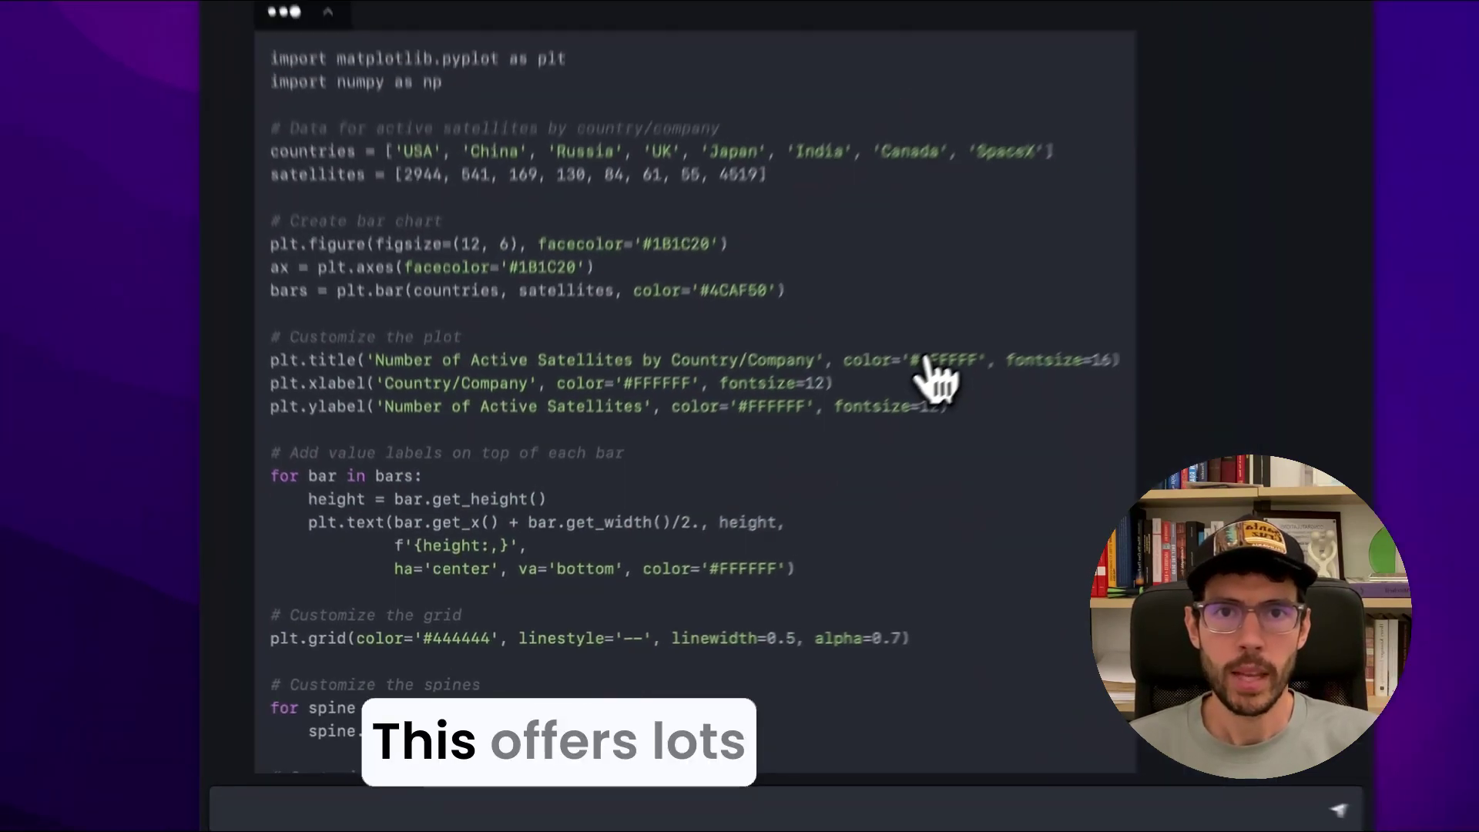
{"action": "scroll", "coordinate": [860, 416], "scroll_direction": "up", "scroll_amount": 5}
{"action": "scroll", "coordinate": [825, 424], "scroll_direction": "up", "scroll_amount": 5}
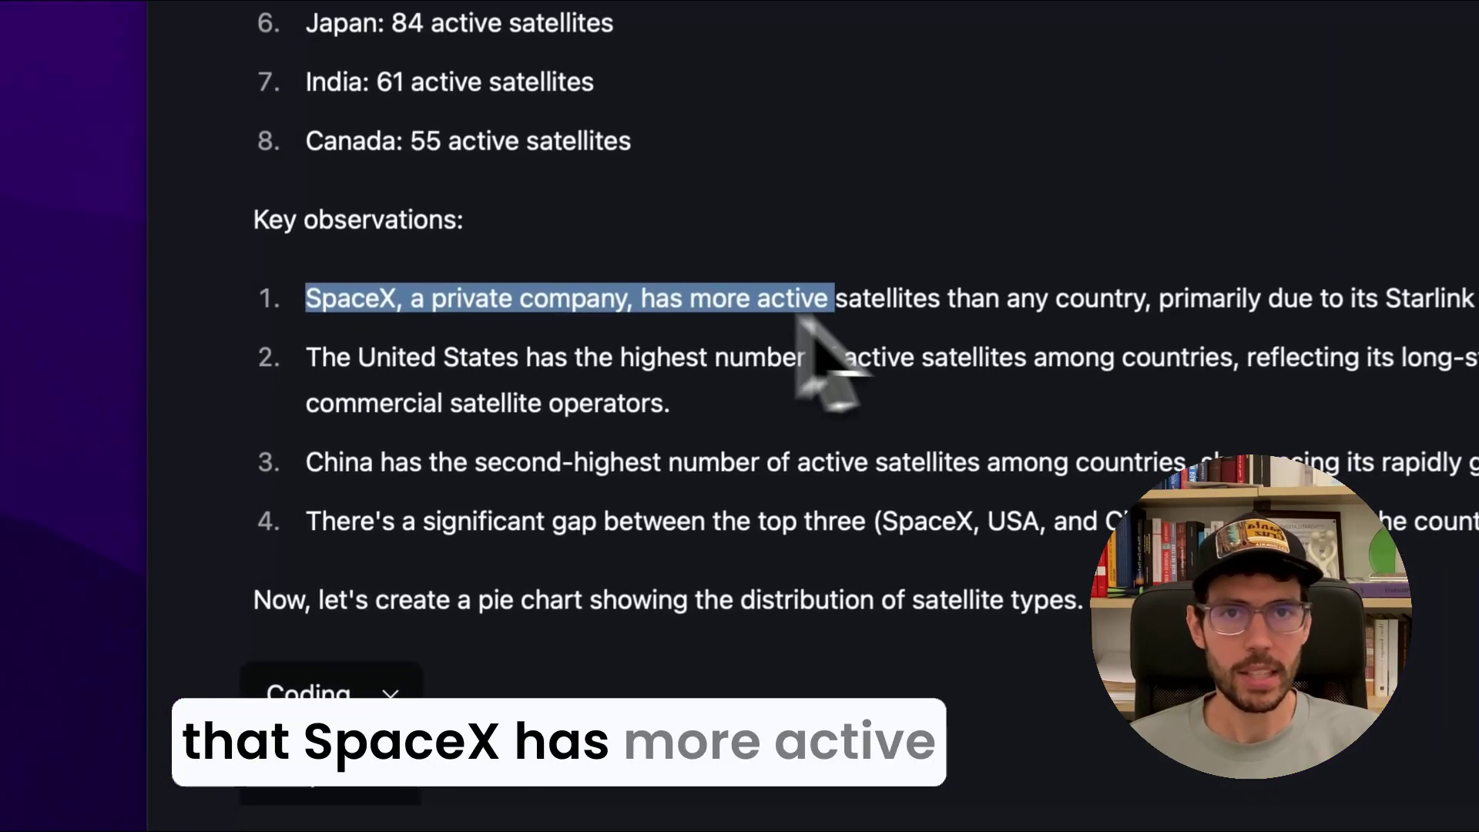
- Highlight the sentence stating SpaceX leads in active satellites
{"action": "left_click_drag", "start_coordinate": [320, 483], "coordinate": [750, 487]}
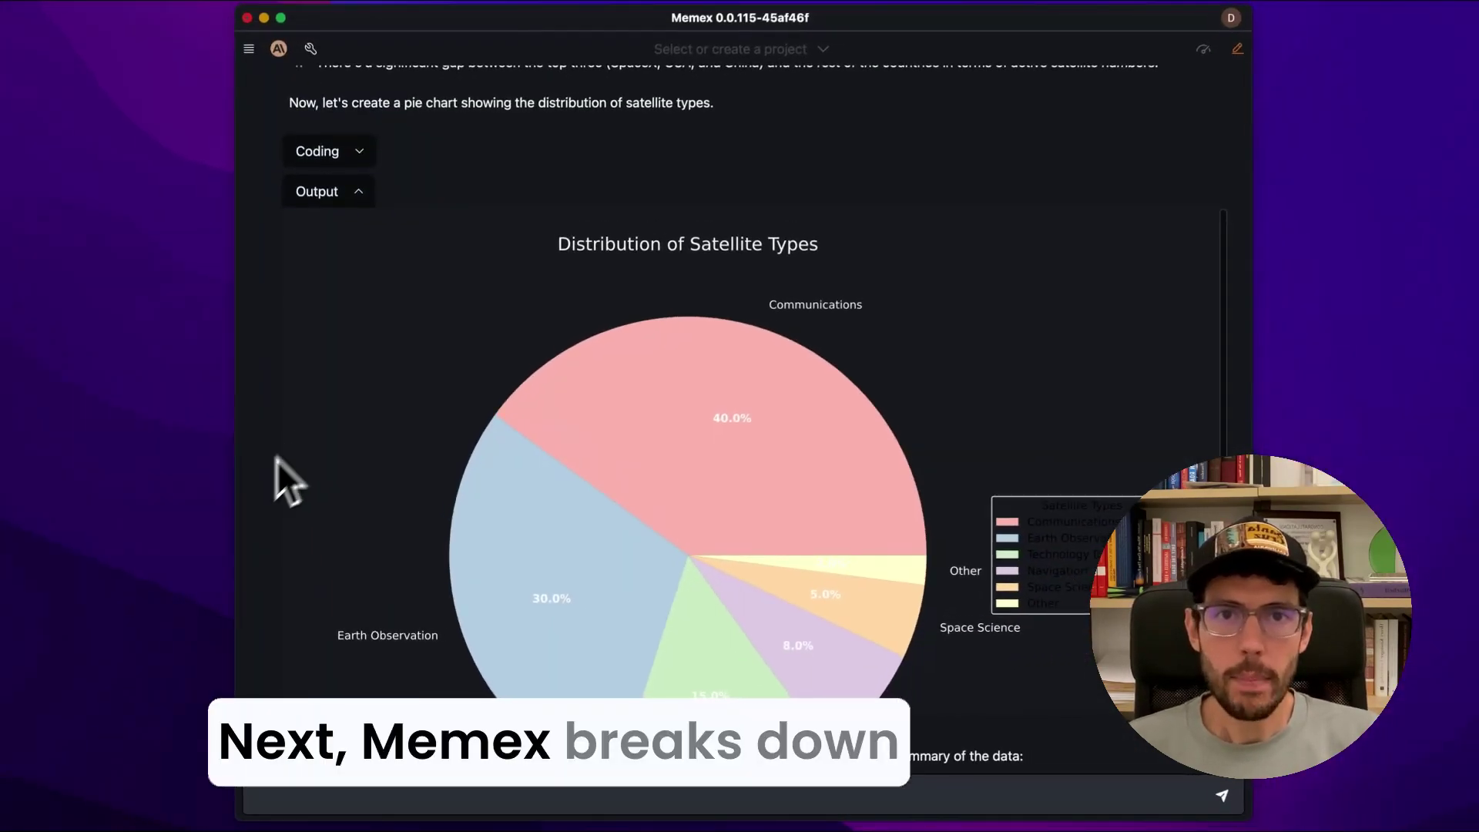
{"action": "scroll", "coordinate": [289, 480], "scroll_direction": "down", "scroll_amount": 10}
{"action": "scroll", "coordinate": [265, 495], "scroll_direction": "down", "scroll_amount": 5}
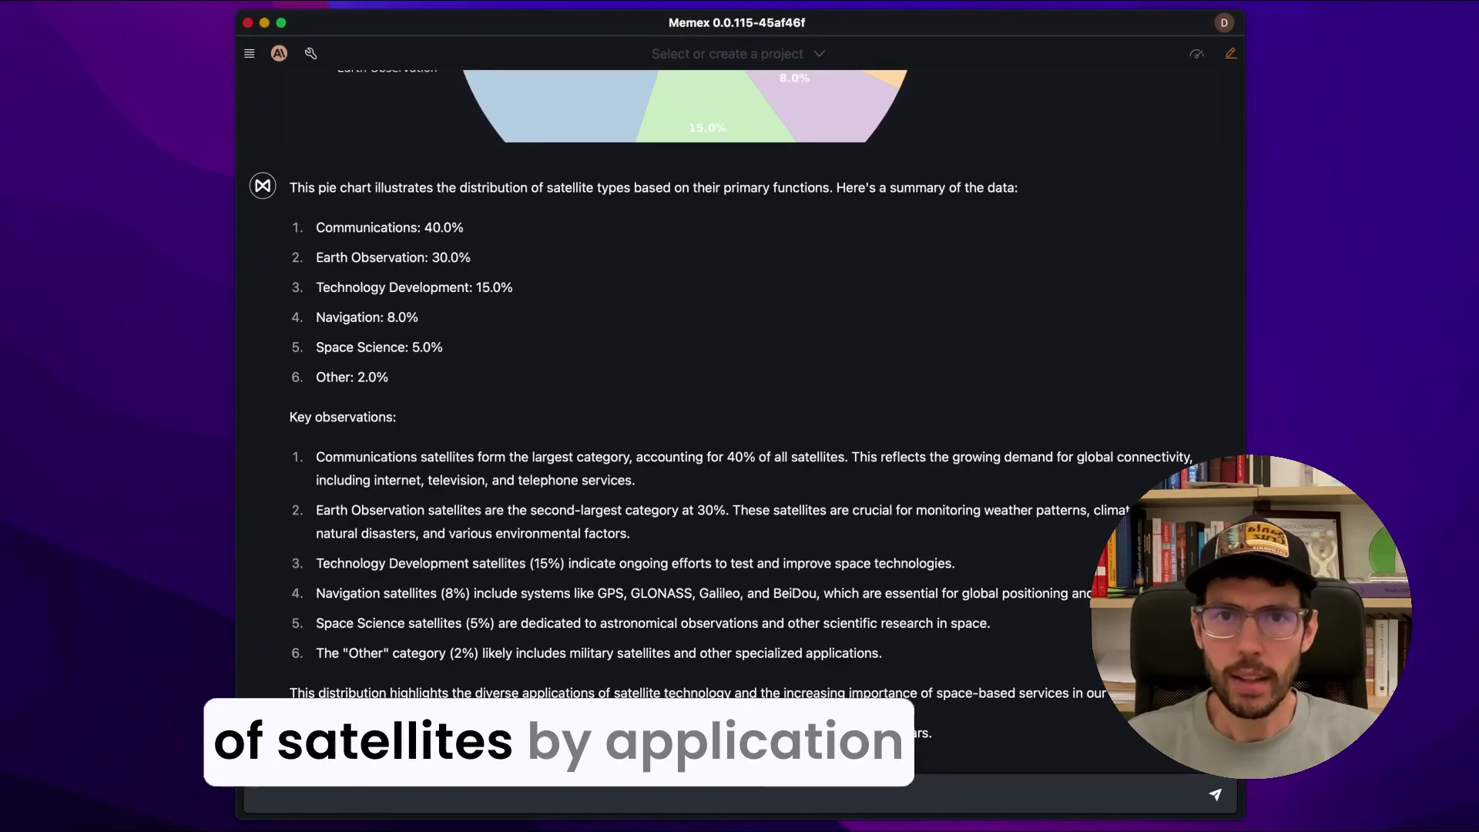
{"action": "scroll", "coordinate": [739, 463], "scroll_direction": "down", "scroll_amount": 5}
{"action": "scroll", "coordinate": [1139, 313], "scroll_direction": "down", "scroll_amount": 3}
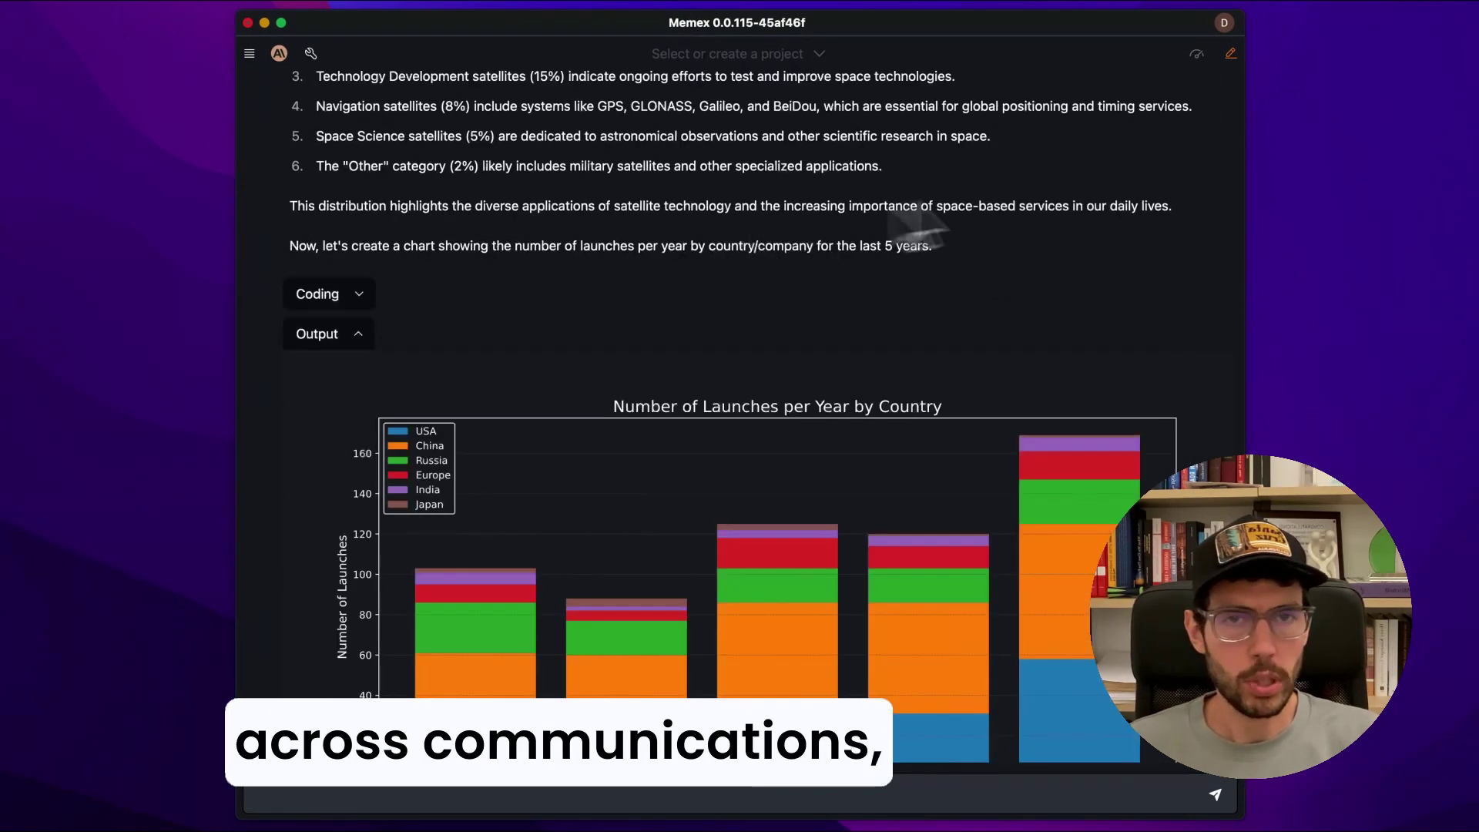
{"action": "scroll", "coordinate": [1180, 159], "scroll_direction": "down", "scroll_amount": 2}
{"action": "scroll", "coordinate": [1178, 159], "scroll_direction": "down", "scroll_amount": 2}
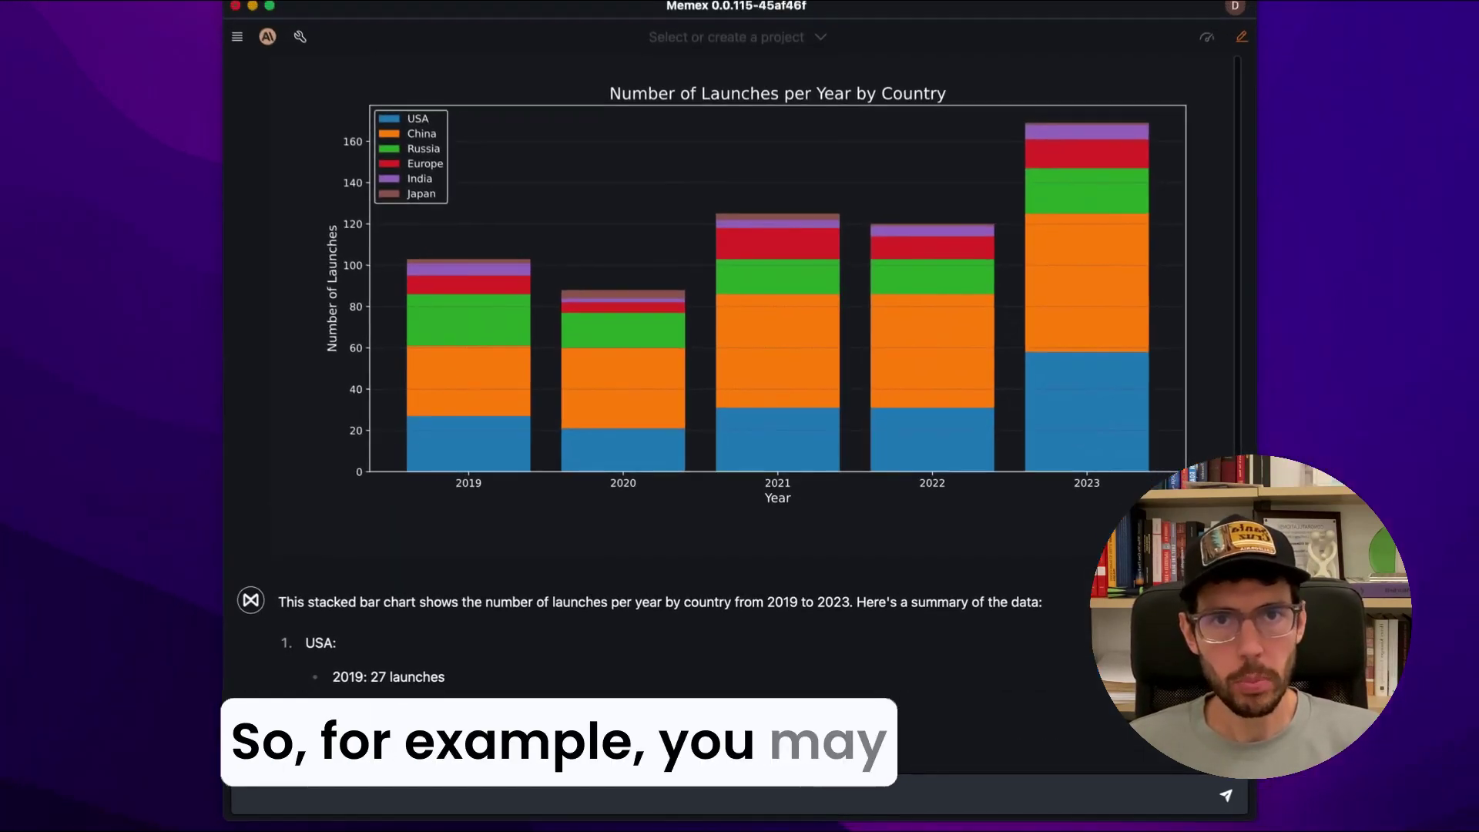
{"action": "scroll", "coordinate": [741, 462], "scroll_direction": "down", "scroll_amount": 3}
{"action": "scroll", "coordinate": [740, 463], "scroll_direction": "down", "scroll_amount": 2}
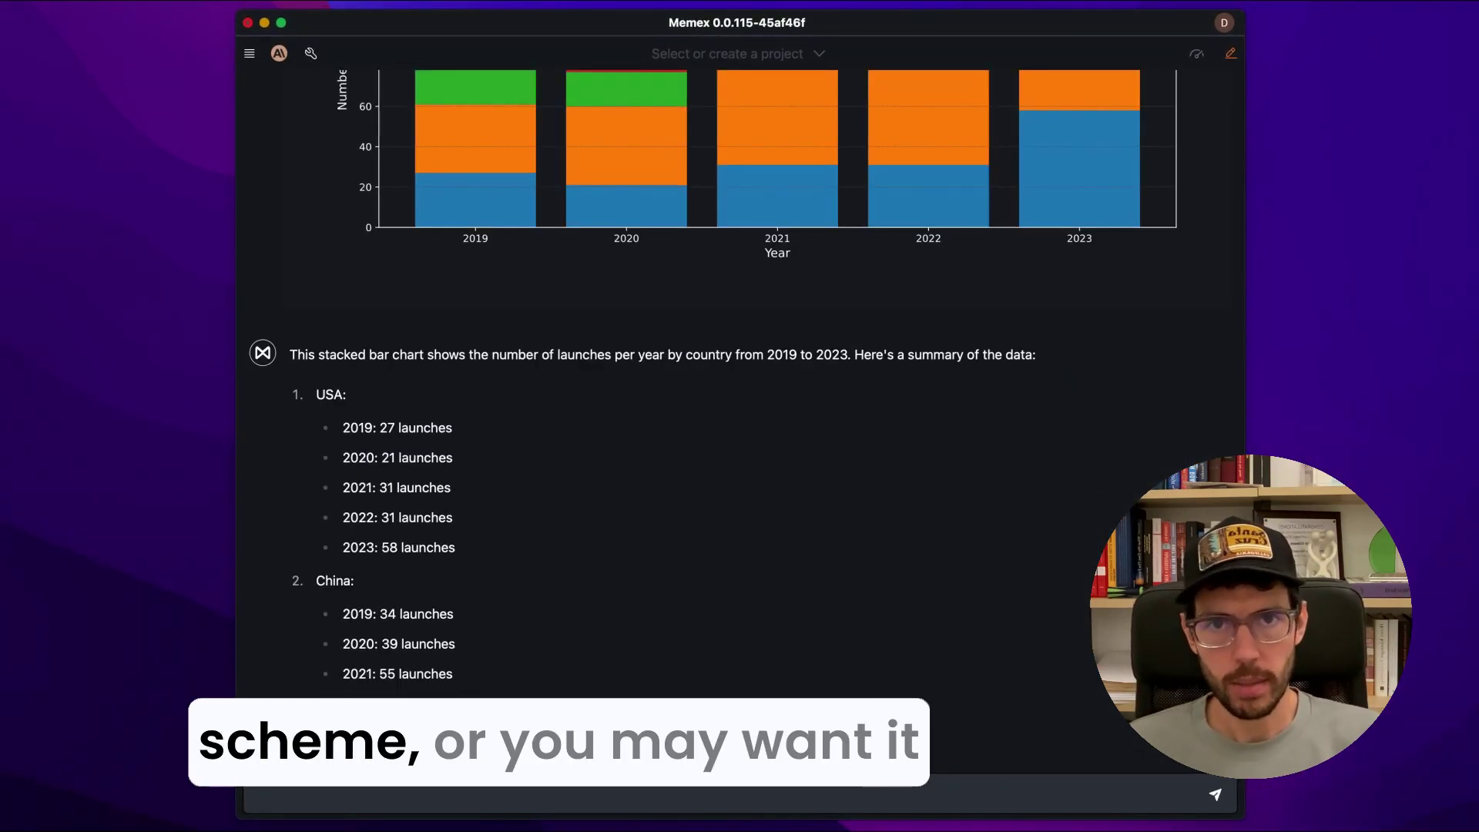
{"action": "scroll", "coordinate": [739, 463], "scroll_direction": "down", "scroll_amount": 2}
{"action": "scroll", "coordinate": [739, 462], "scroll_direction": "down", "scroll_amount": 2}
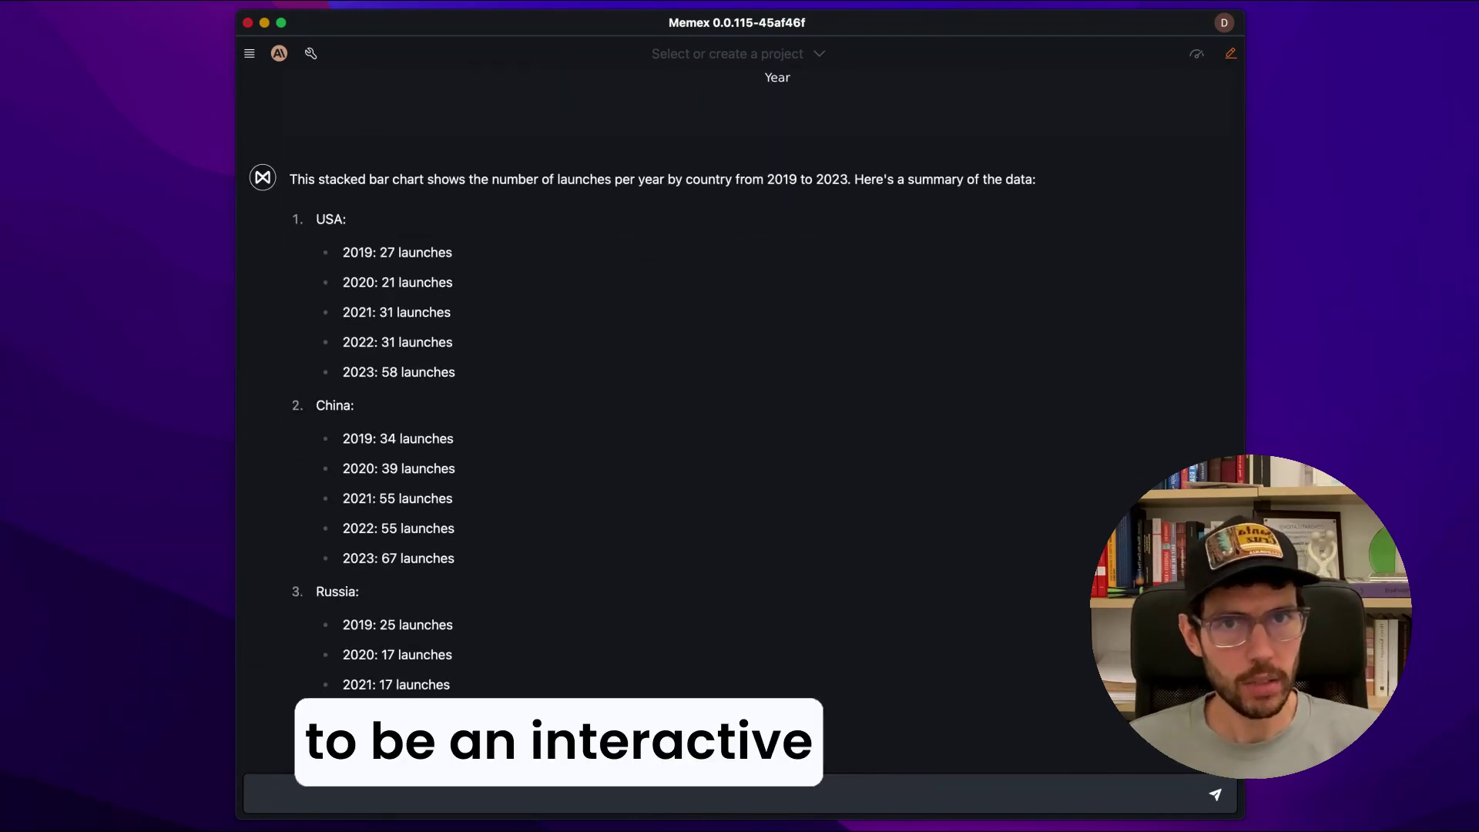
{"action": "scroll", "coordinate": [740, 463], "scroll_direction": "down", "scroll_amount": 2}
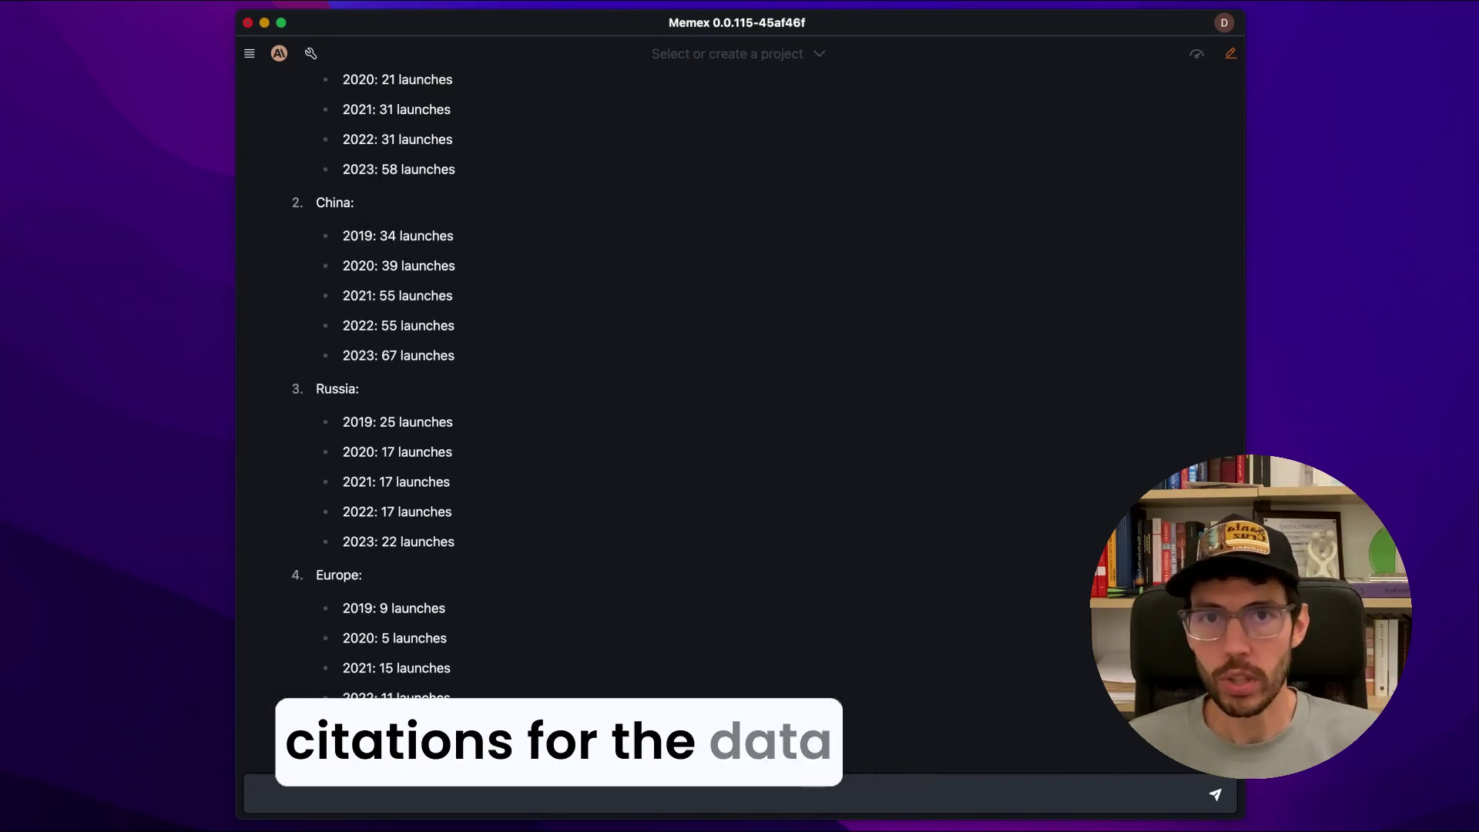
{"action": "scroll", "coordinate": [1183, 402], "scroll_direction": "down", "scroll_amount": 5}
{"action": "scroll", "coordinate": [1182, 403], "scroll_direction": "down", "scroll_amount": 8}
{"action": "scroll", "coordinate": [1183, 403], "scroll_direction": "down", "scroll_amount": 6}
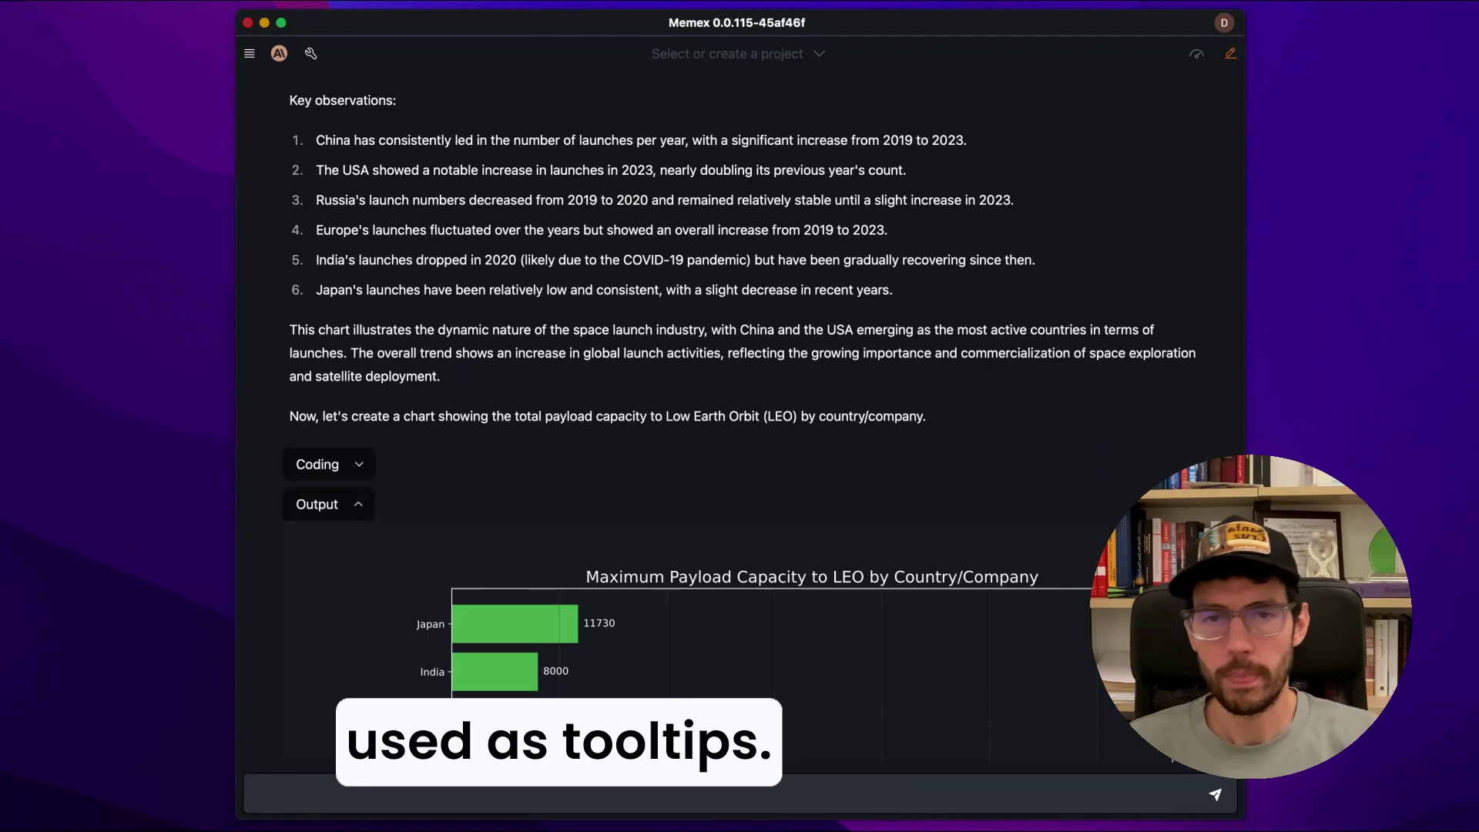
{"action": "scroll", "coordinate": [1182, 403], "scroll_direction": "down", "scroll_amount": 7}
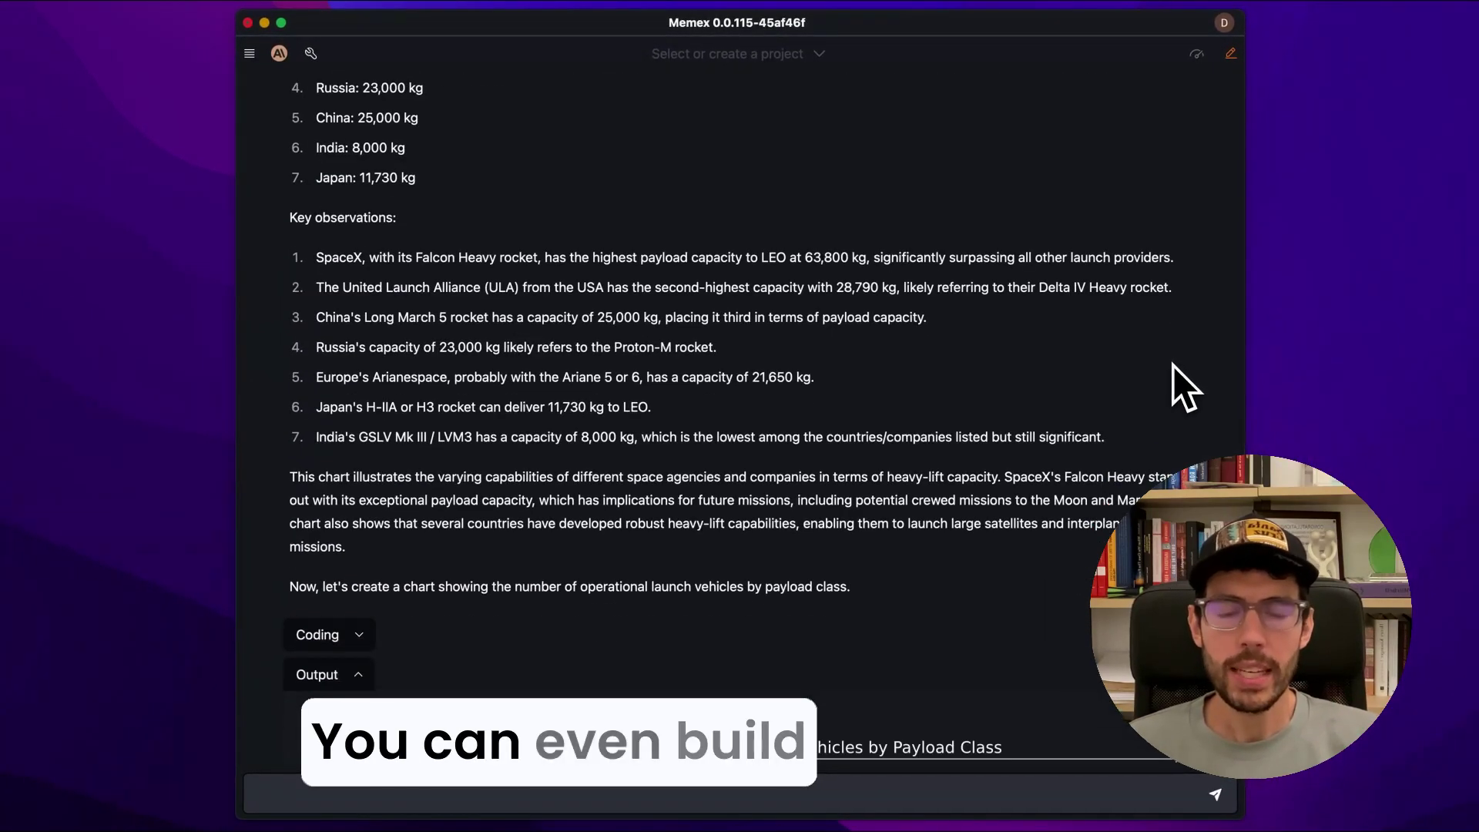
{"action": "scroll", "coordinate": [1174, 363], "scroll_direction": "down", "scroll_amount": 2}
{"action": "scroll", "coordinate": [1175, 361], "scroll_direction": "down", "scroll_amount": 3}
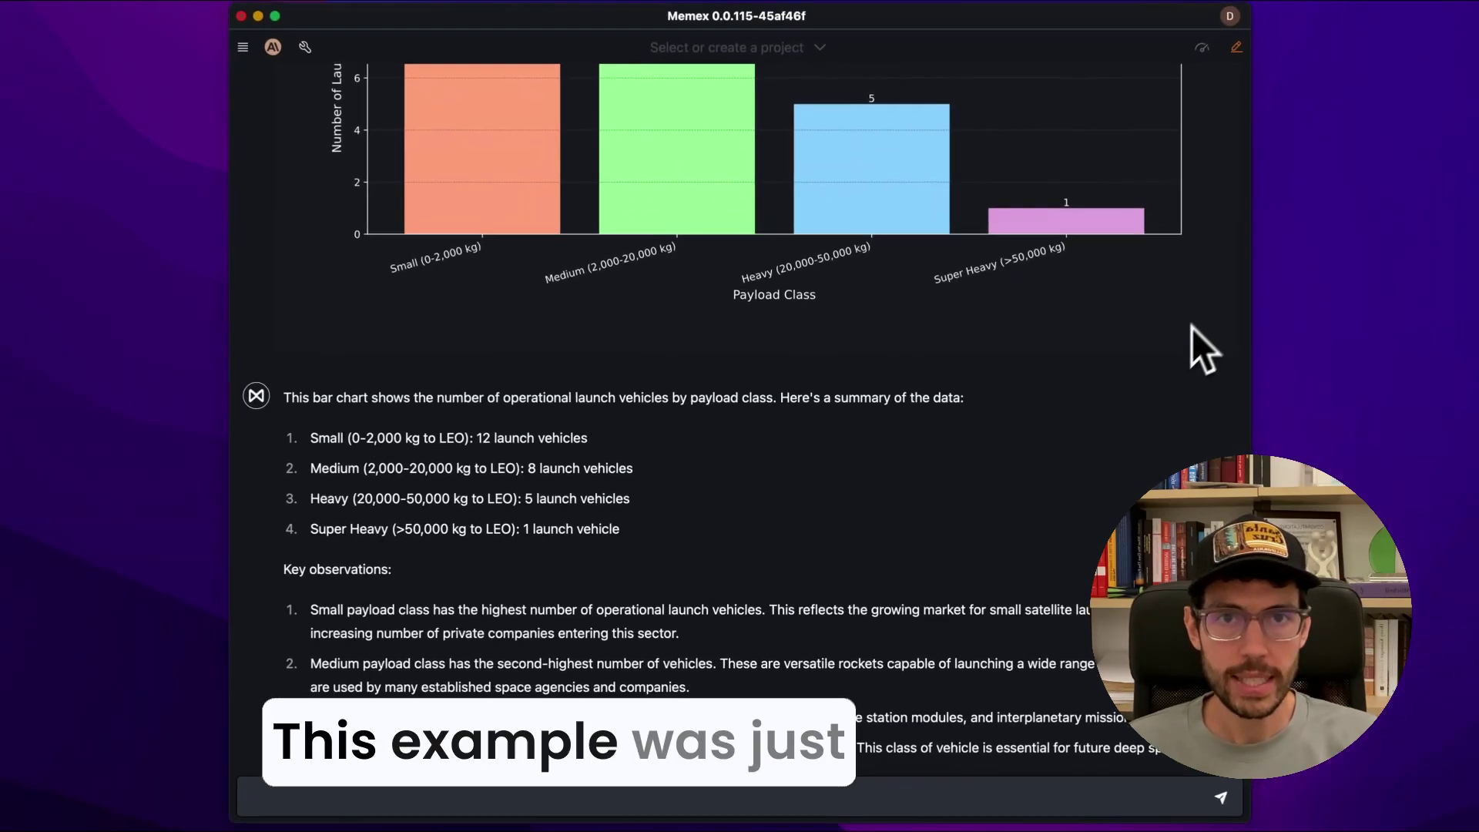
{"action": "scroll", "coordinate": [1182, 361], "scroll_direction": "down", "scroll_amount": 2}
{"action": "scroll", "coordinate": [1181, 361], "scroll_direction": "down", "scroll_amount": 5}
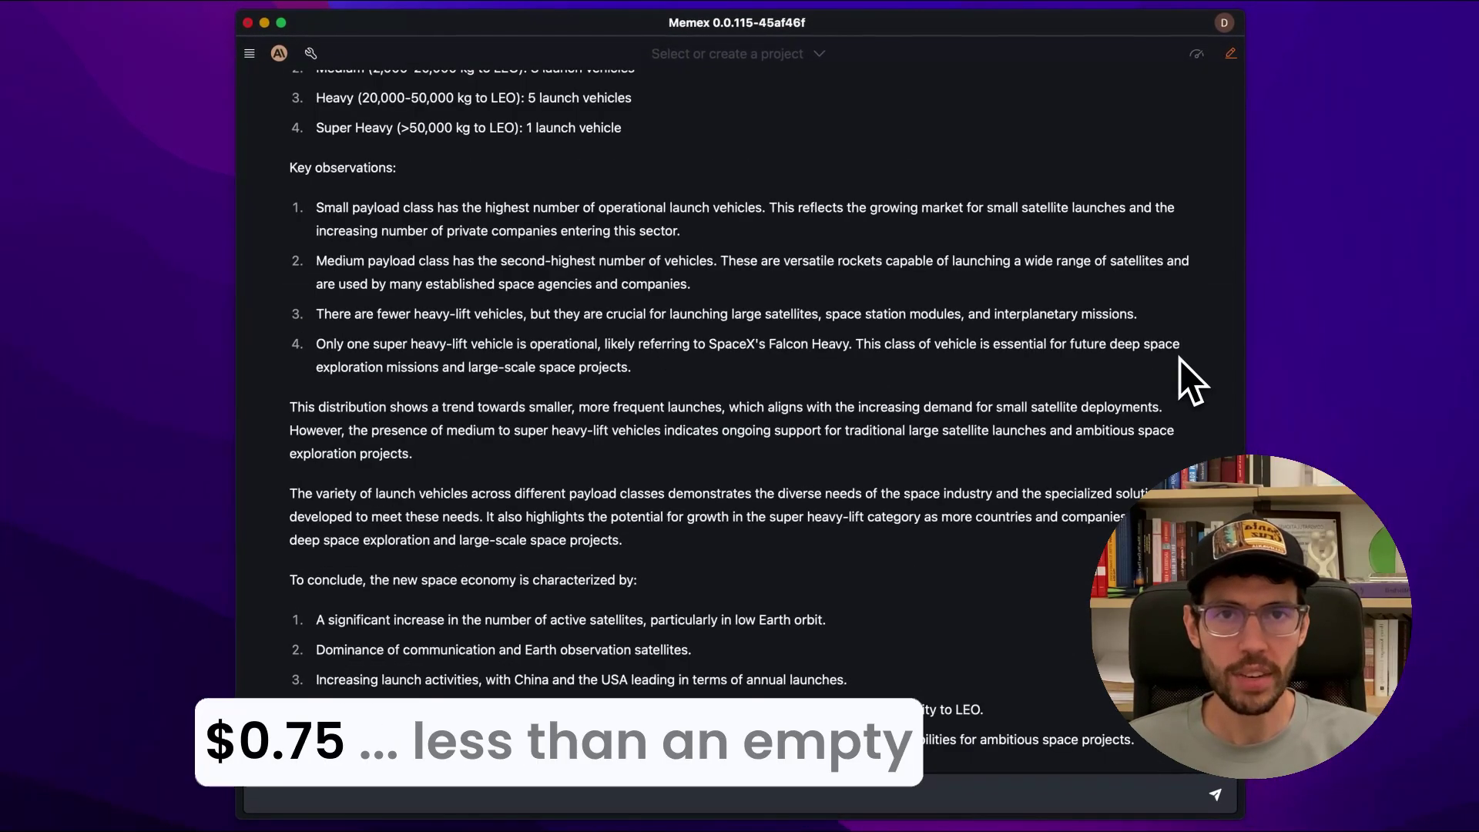
{"action": "scroll", "coordinate": [1180, 359], "scroll_direction": "down", "scroll_amount": 1}
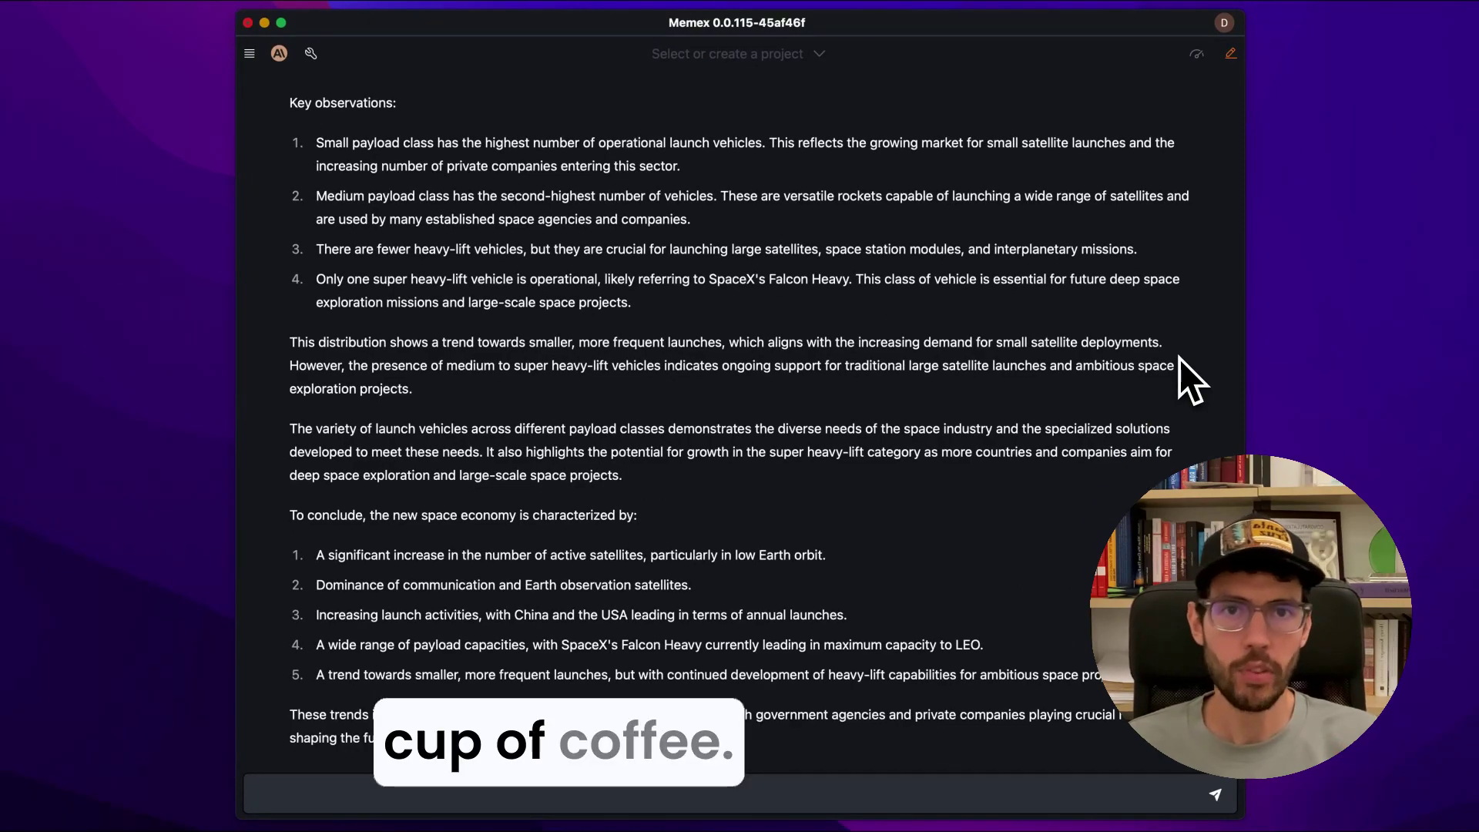